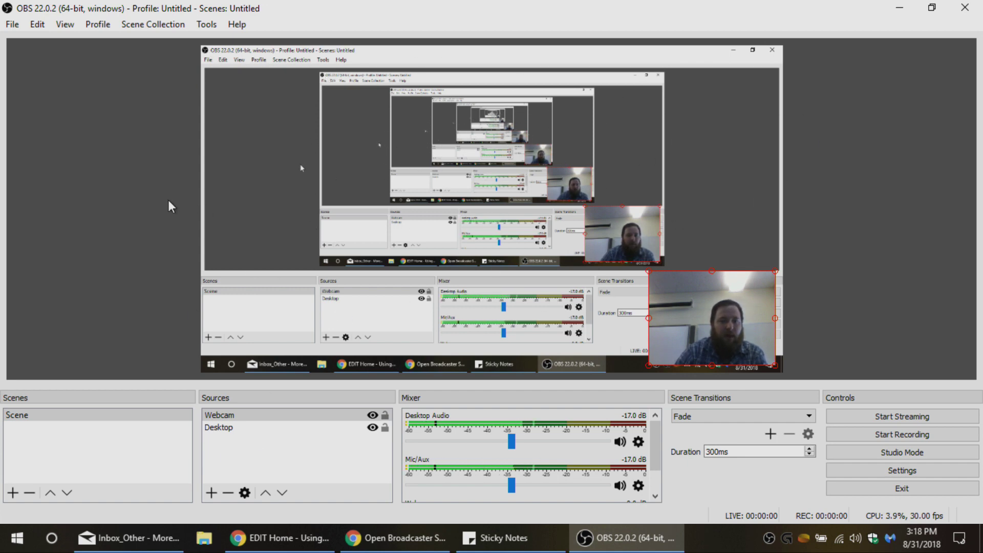
Restore the OBS window, move it around the desktop, then maximize it again
left_click(931, 7)
left_click_drag(543, 100, 631, 82)
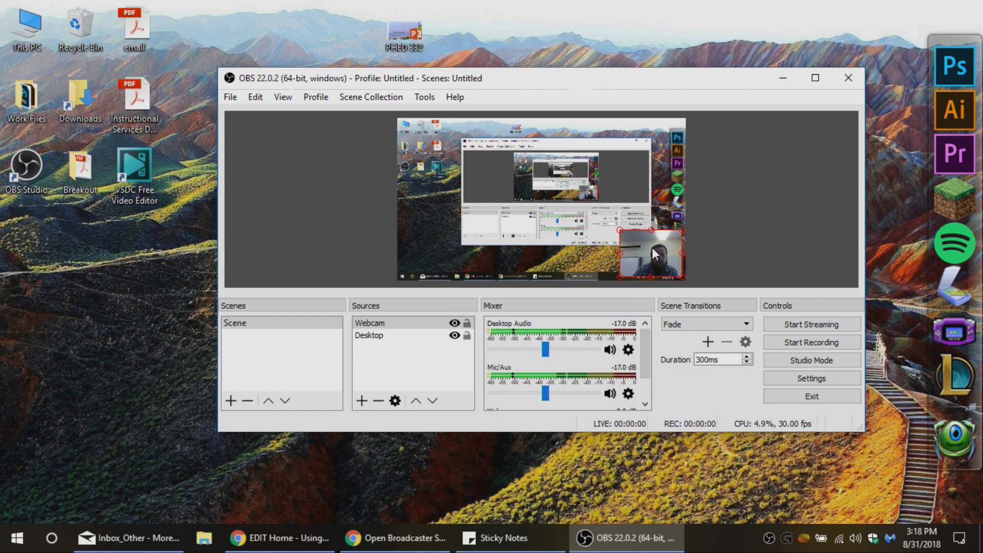
left_click(815, 78)
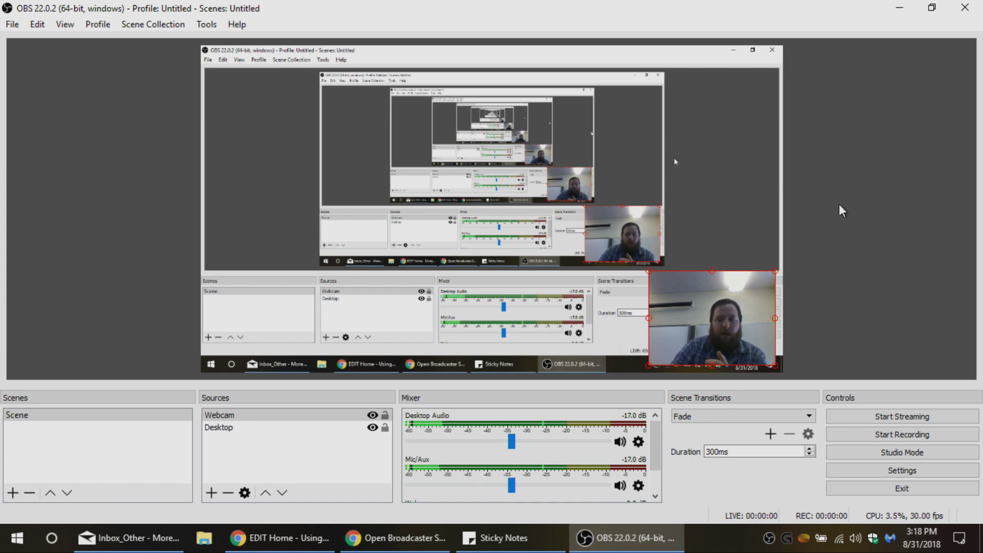
left_click(930, 8)
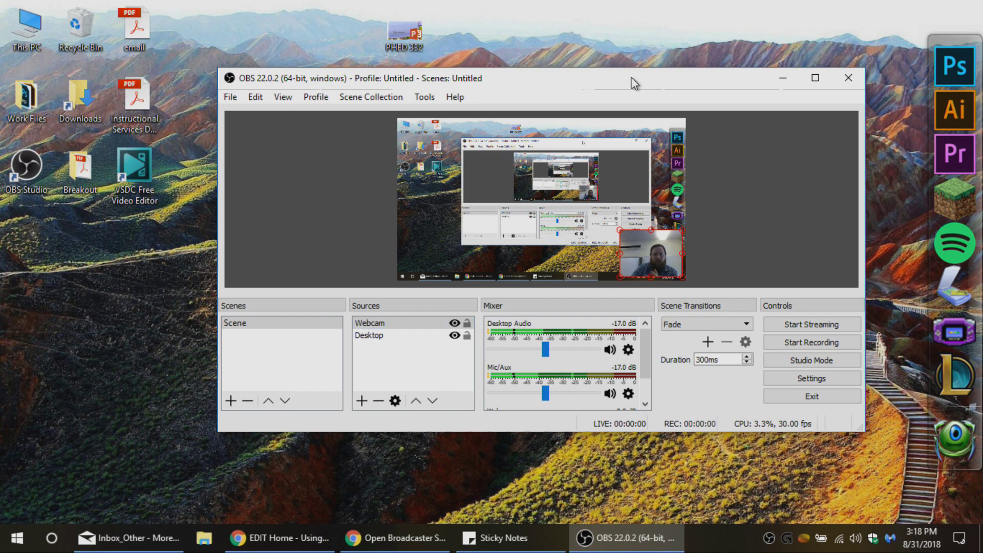
left_click_drag(634, 83, 437, 104)
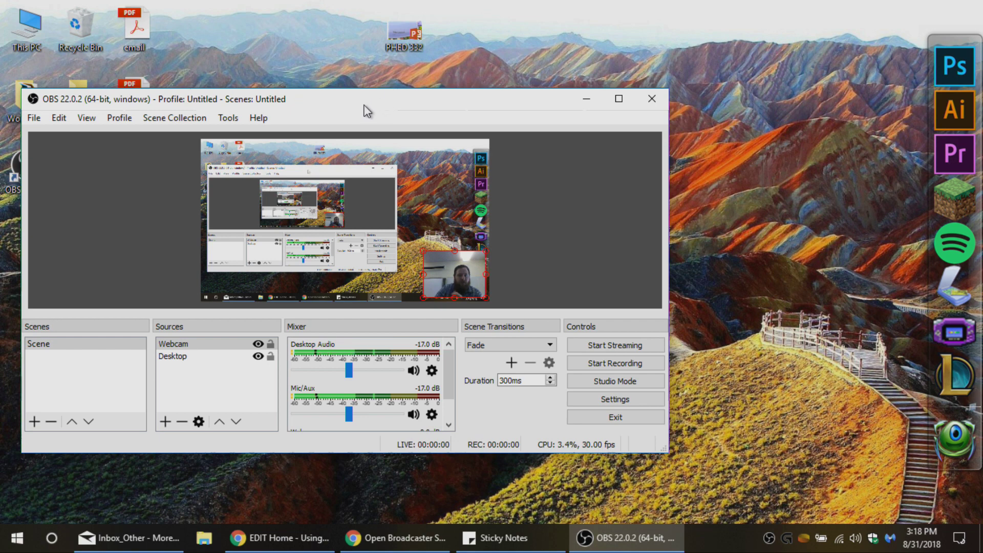
left_click_drag(364, 105, 519, 105)
left_click(770, 100)
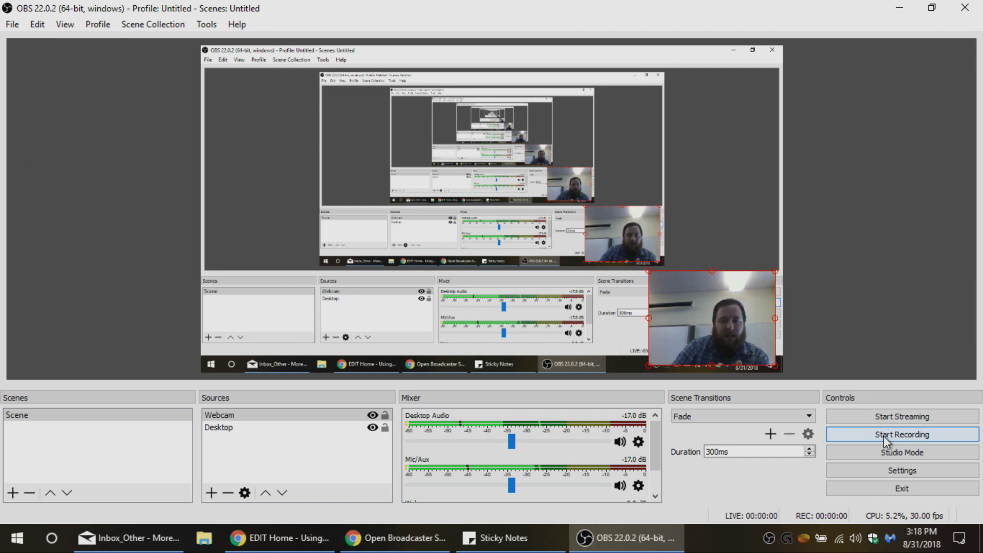
Check the Output recording settings in OBS Settings, then close Settings
left_click(890, 470)
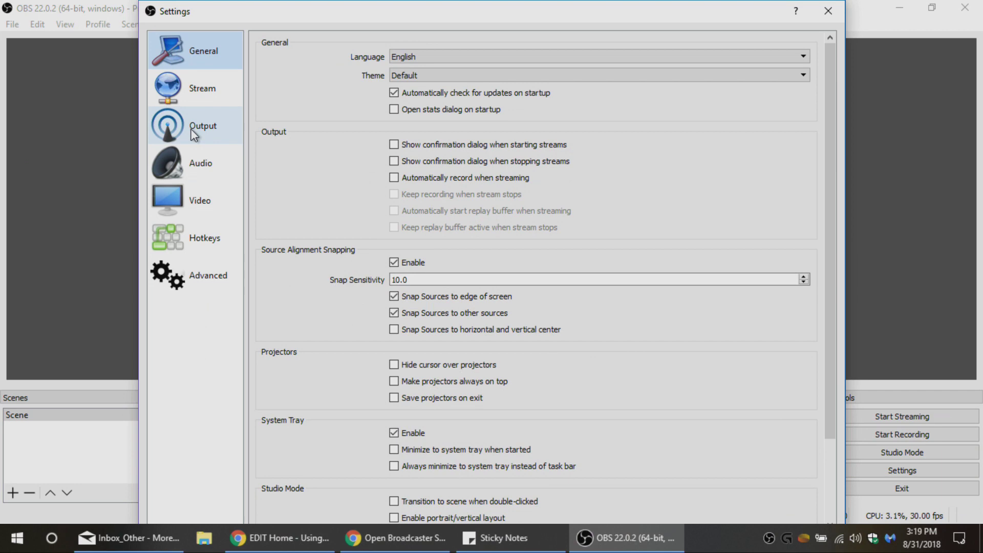
left_click(169, 132)
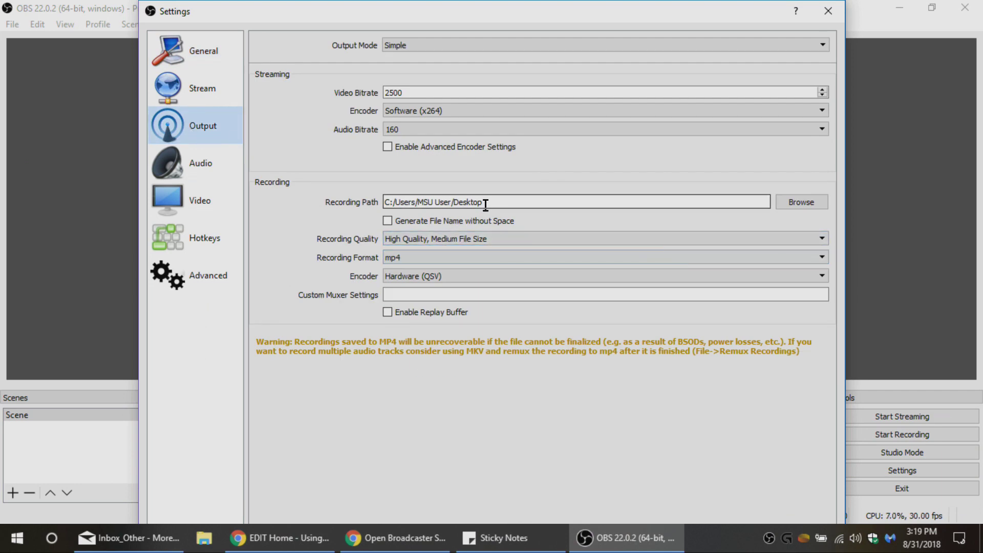
left_click(827, 11)
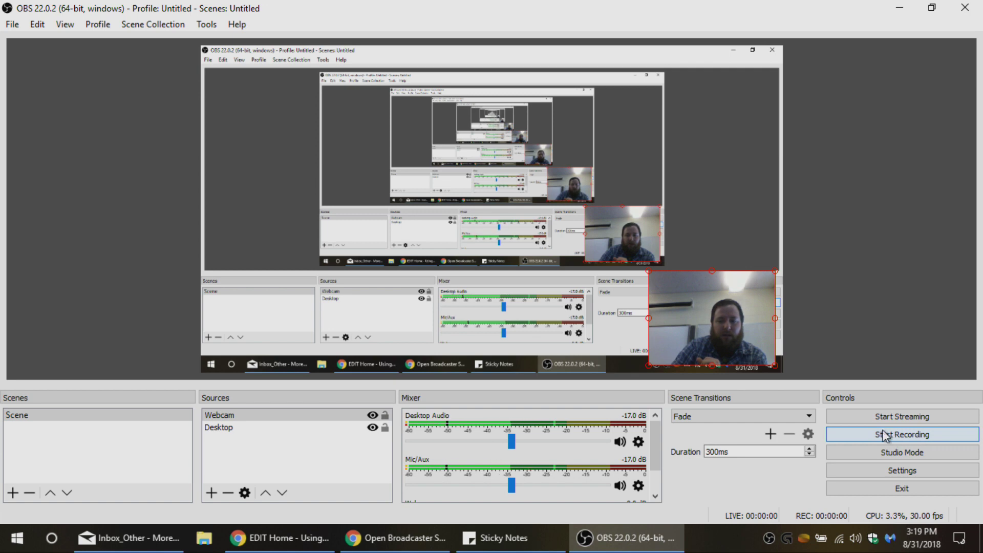
Start recording, minimize OBS, and bring up the obsproject.com site in Chrome
left_click(891, 436)
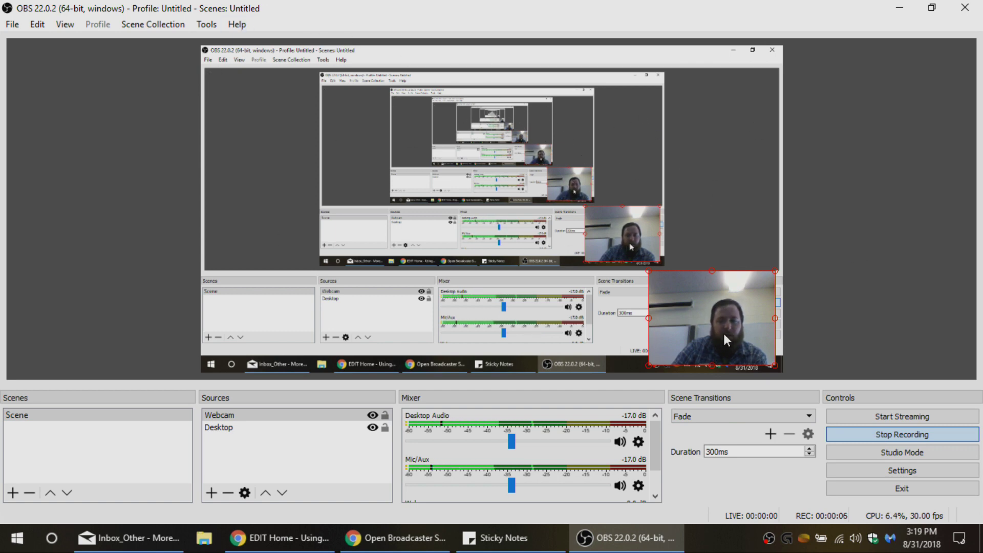
left_click(899, 7)
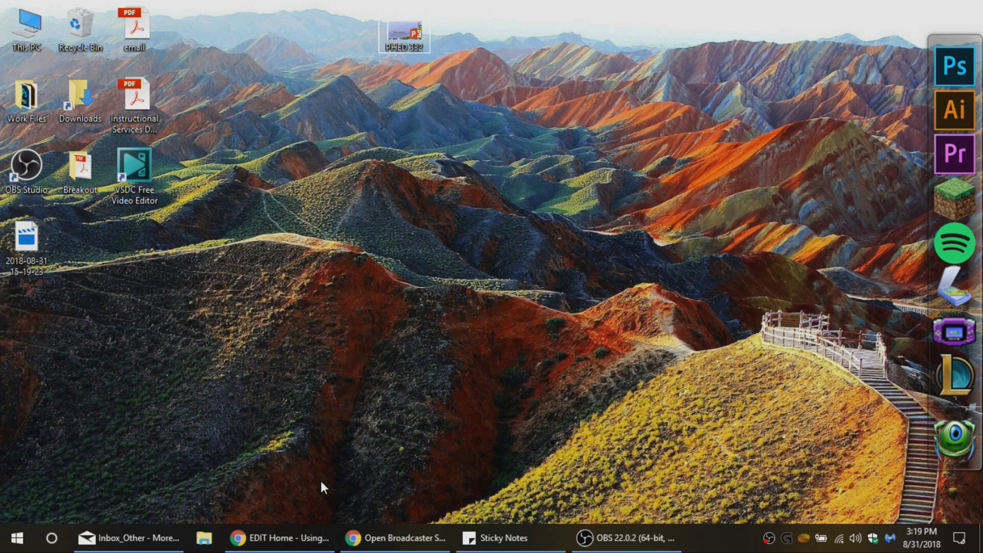
left_click(383, 532)
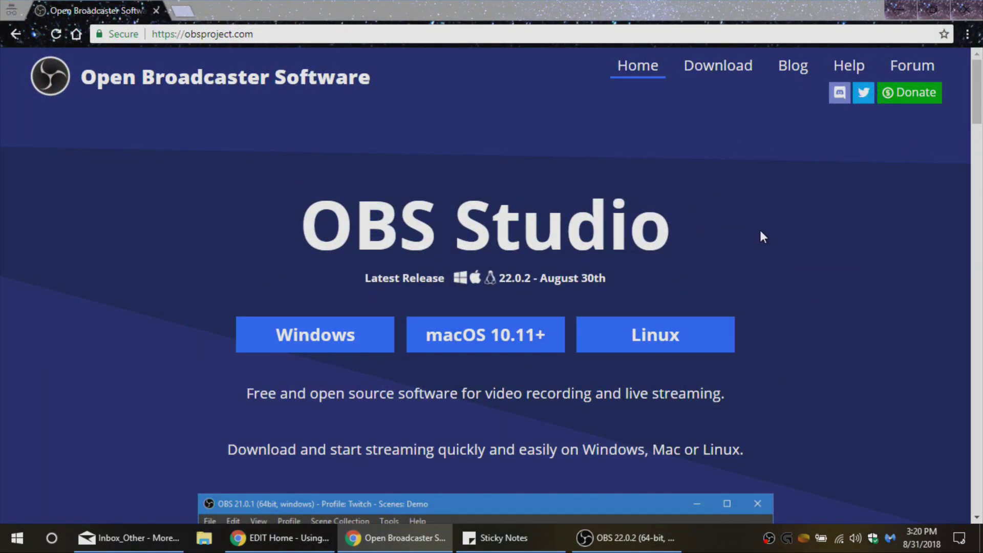
Switch from Chrome to OBS, stop the recording, and minimize OBS to the desktop
left_click(897, 10)
left_click(638, 546)
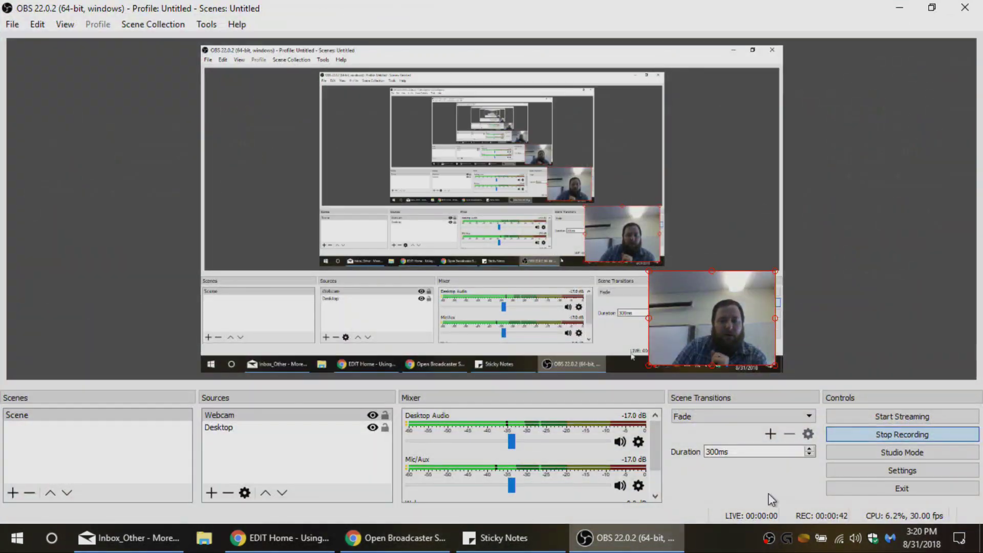
left_click(895, 434)
left_click(897, 9)
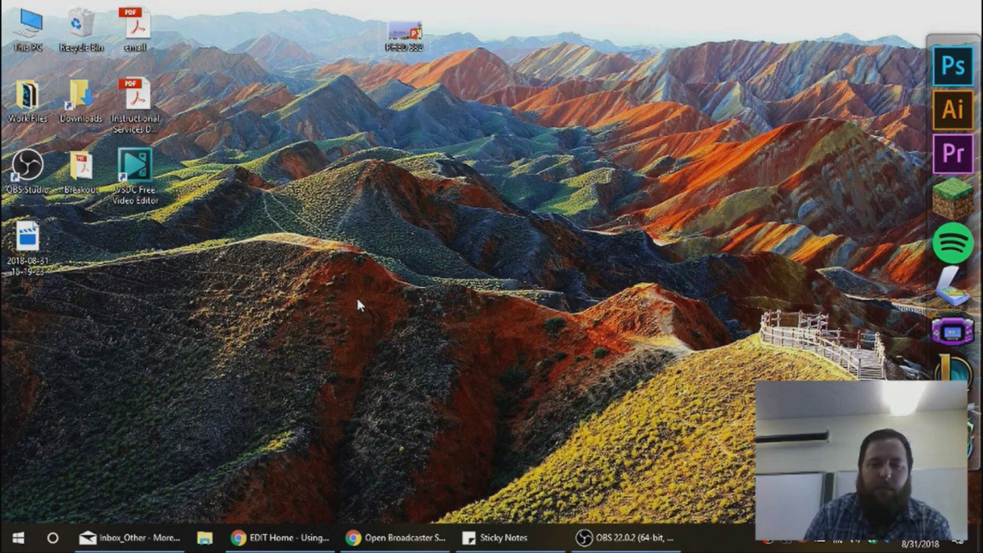
mouse_move(581, 293)
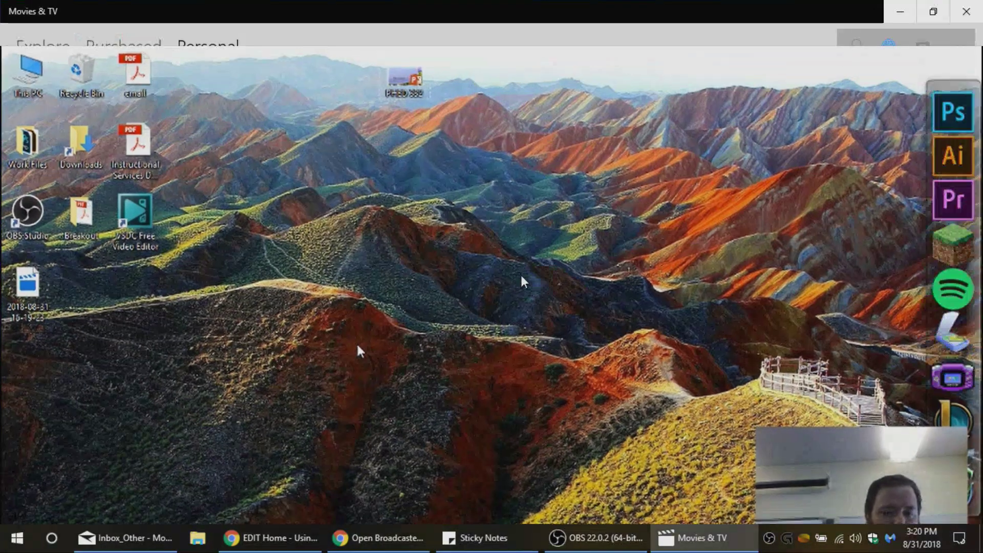
double_click(522, 280)
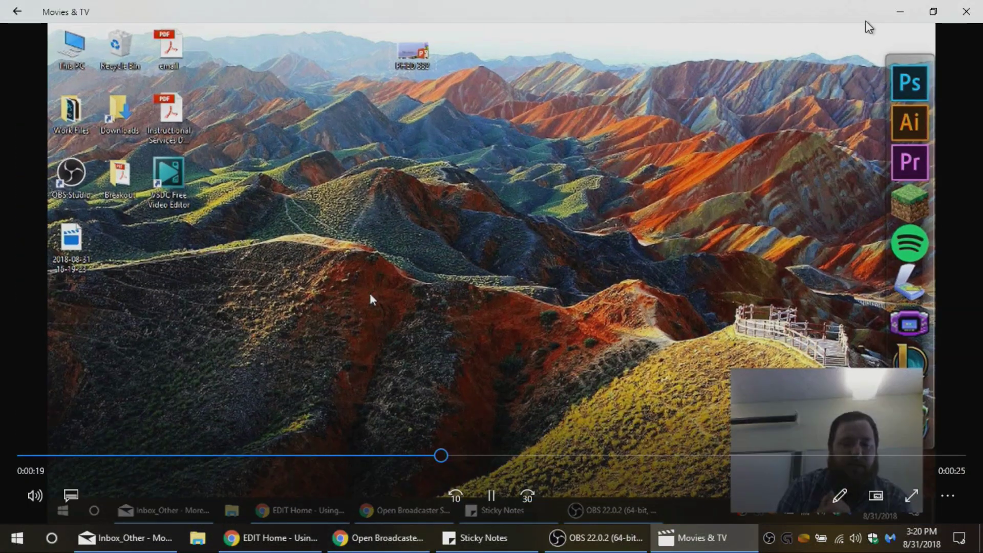
left_click(964, 13)
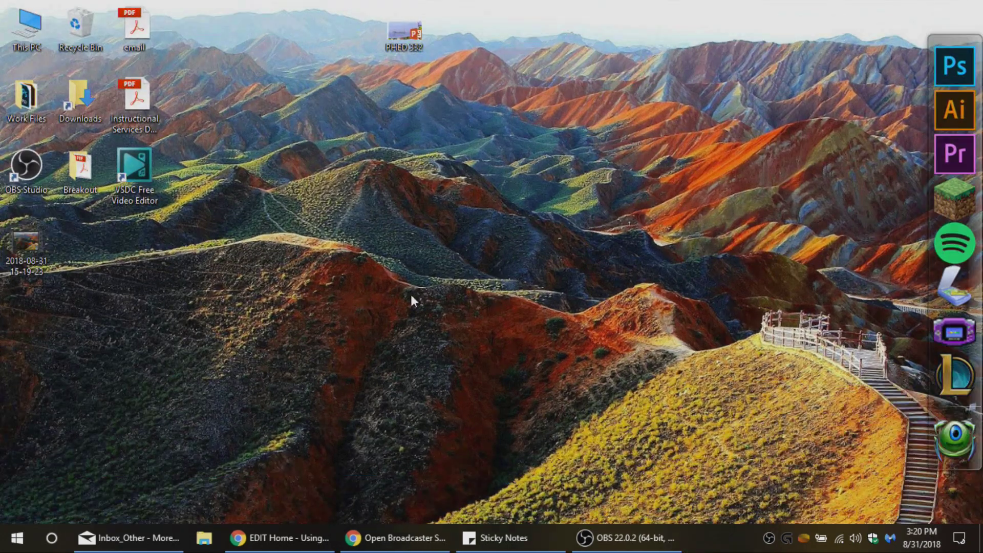
left_click(621, 548)
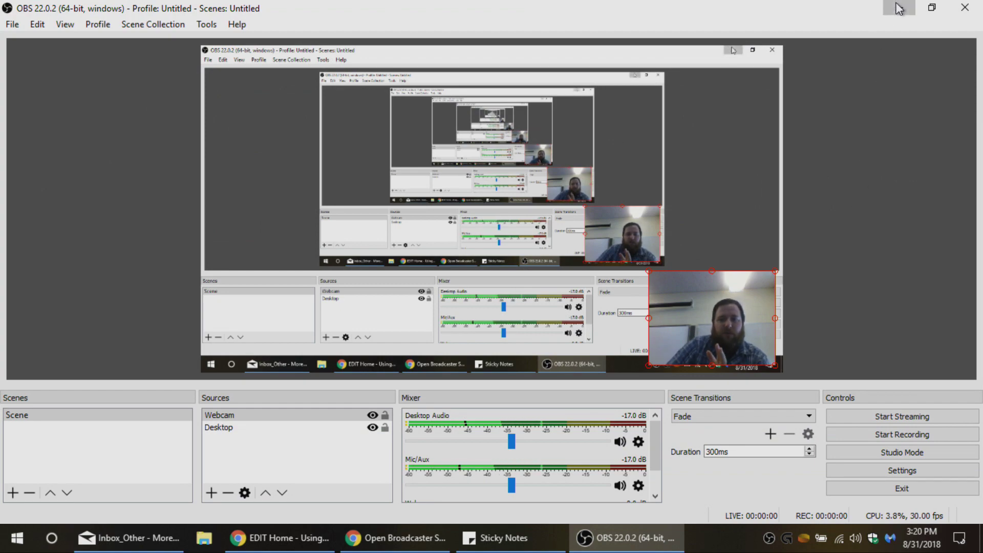
left_click(895, 9)
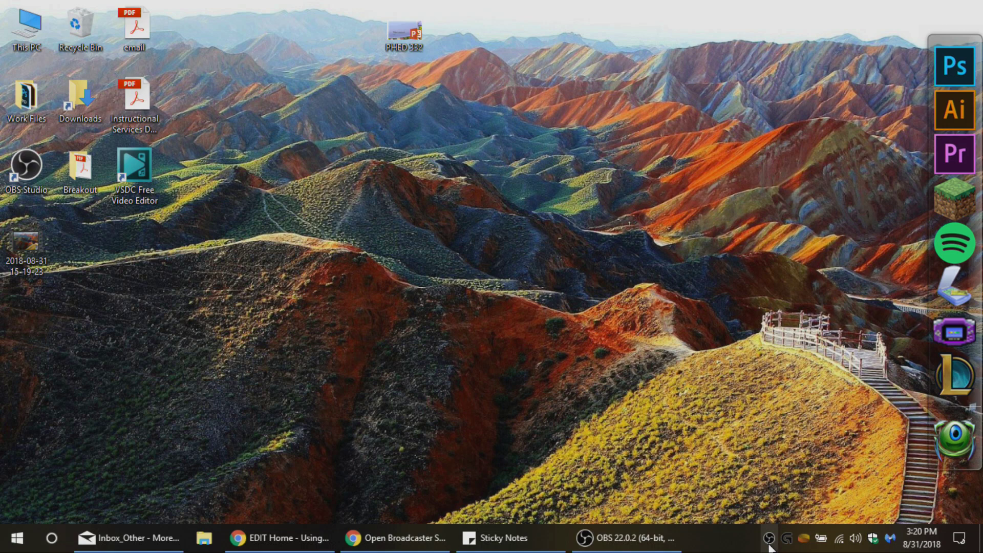
Open PHED 332 from the desktop and end its slide show back to Normal view
double_click(405, 30)
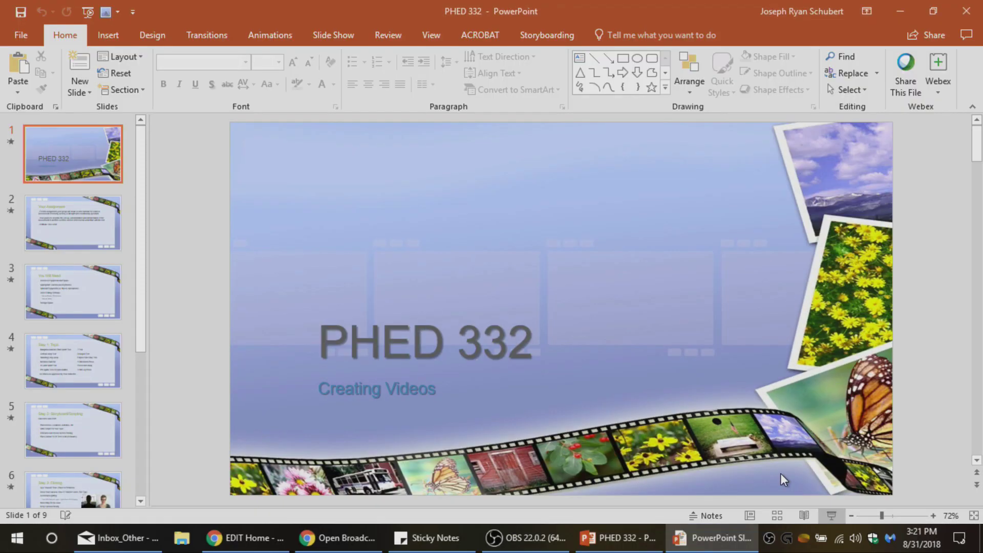
key("Escape")
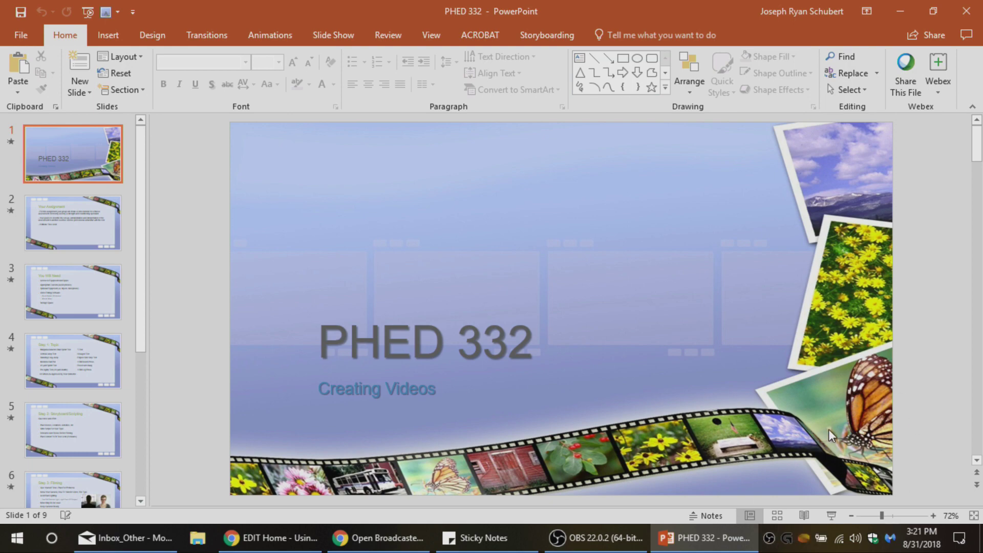
left_click(589, 536)
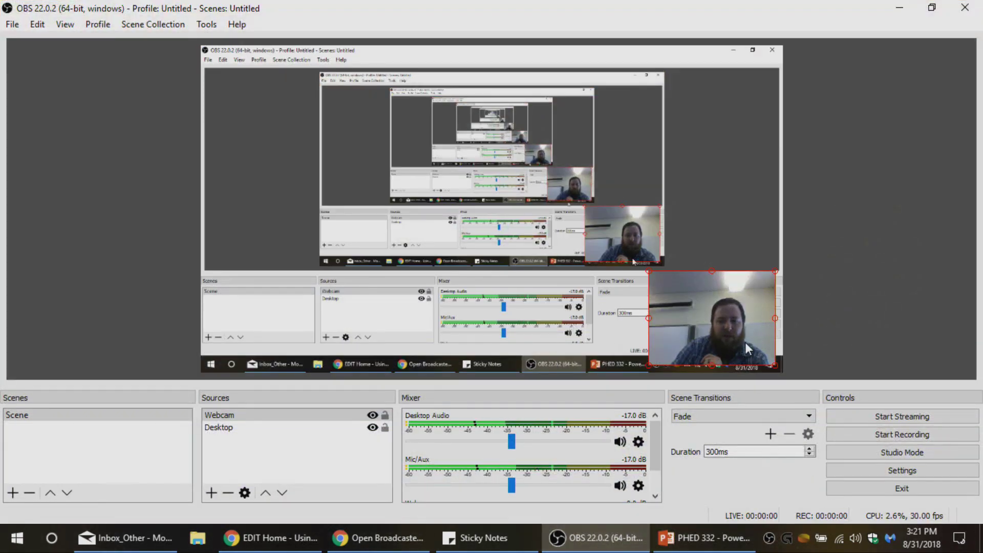
left_click(932, 7)
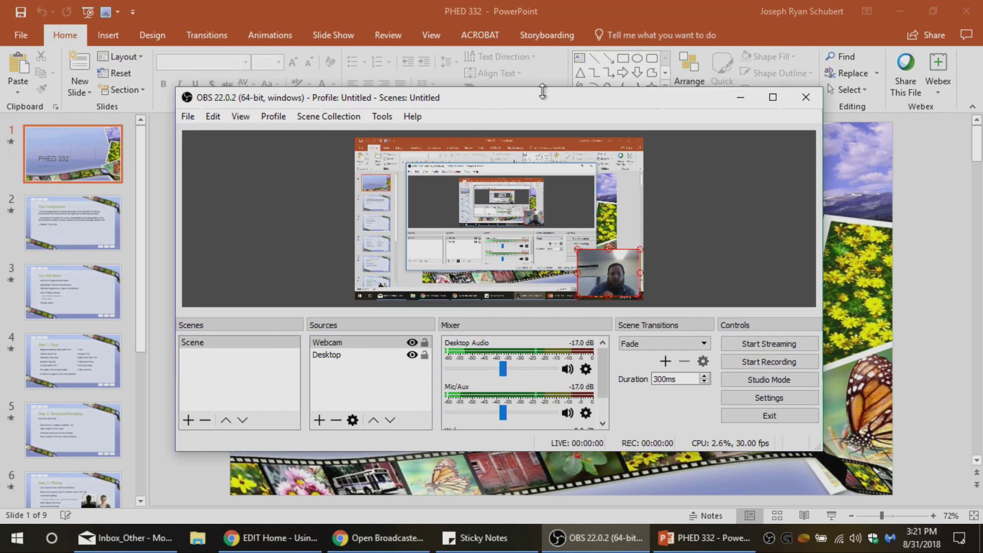
left_click_drag(533, 94, 530, 140)
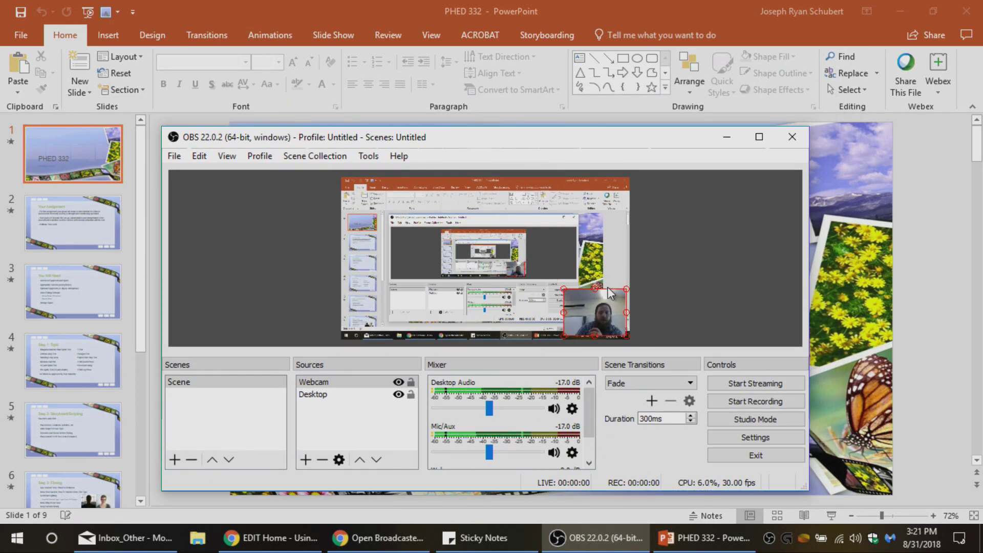
left_click(737, 139)
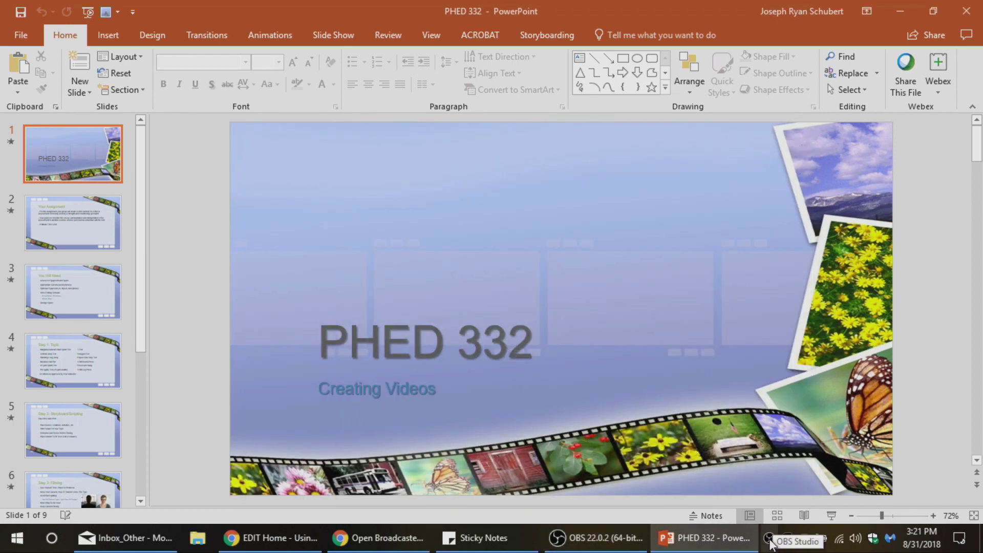
Bring up the OBS tray icon's recording menu while PHED 332 stays in front
right_click(769, 538)
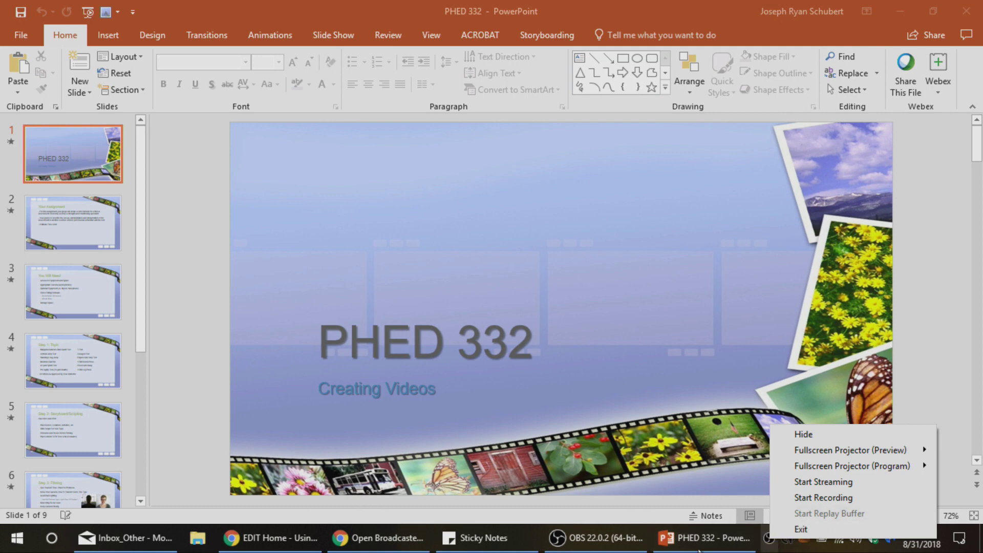
right_click(596, 548)
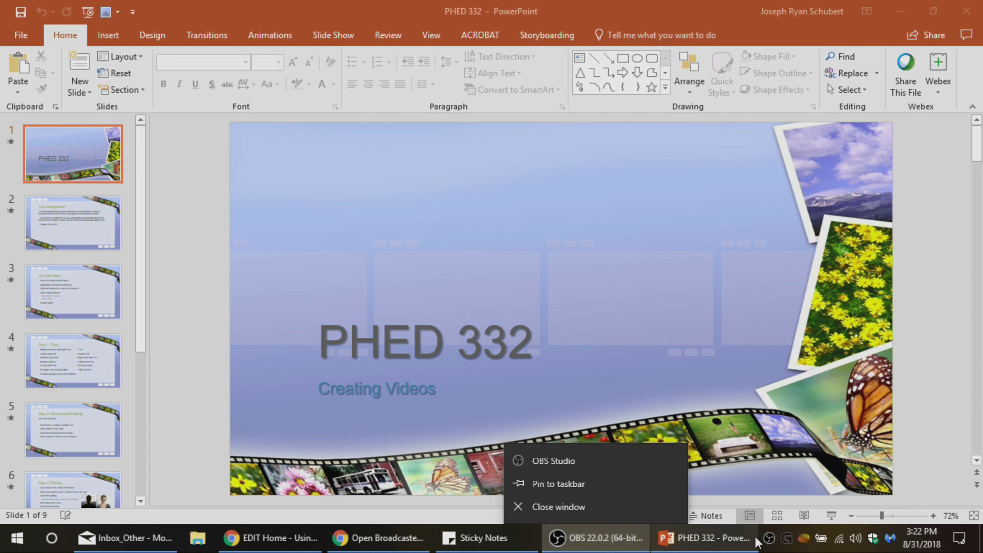
right_click(769, 538)
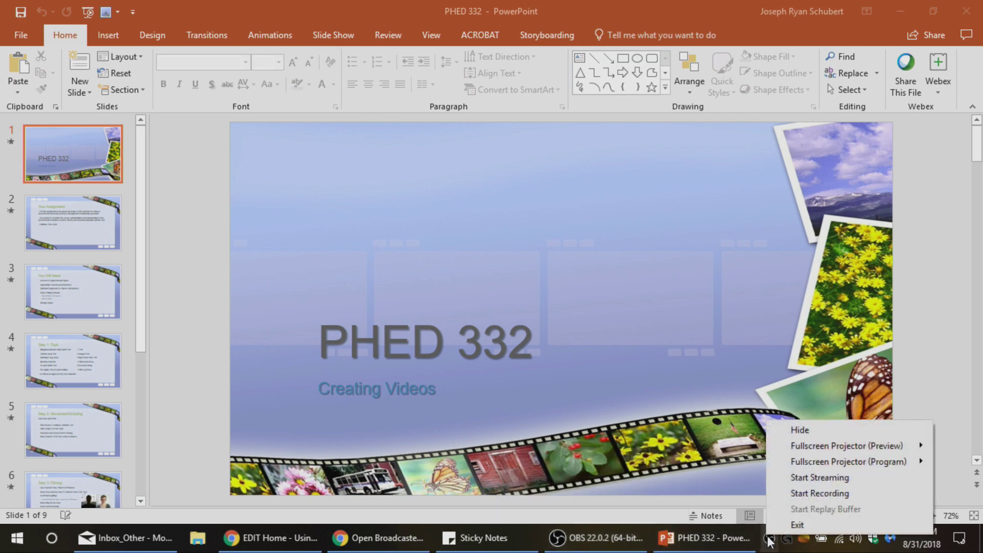
Choose Start Recording from the OBS tray menu
left_click(819, 493)
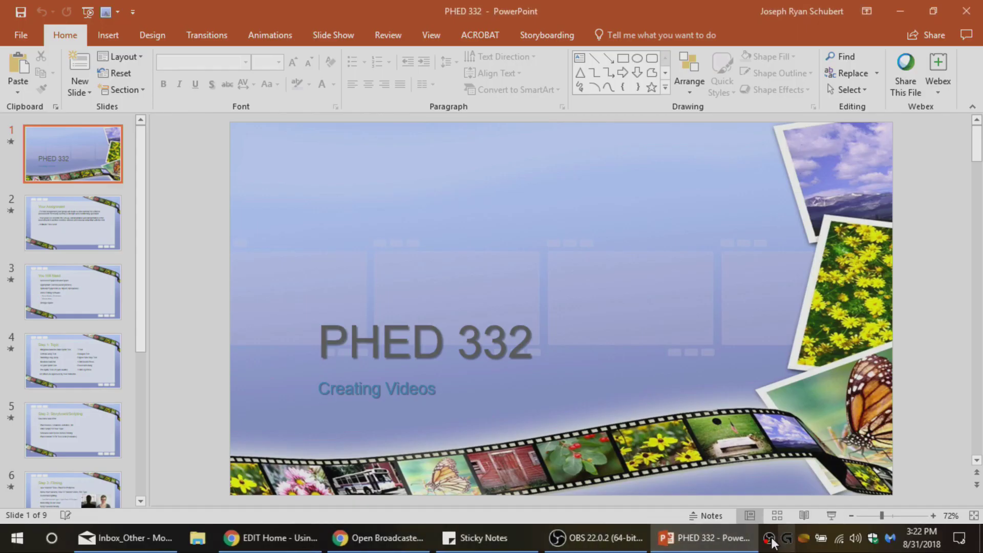
right_click(766, 539)
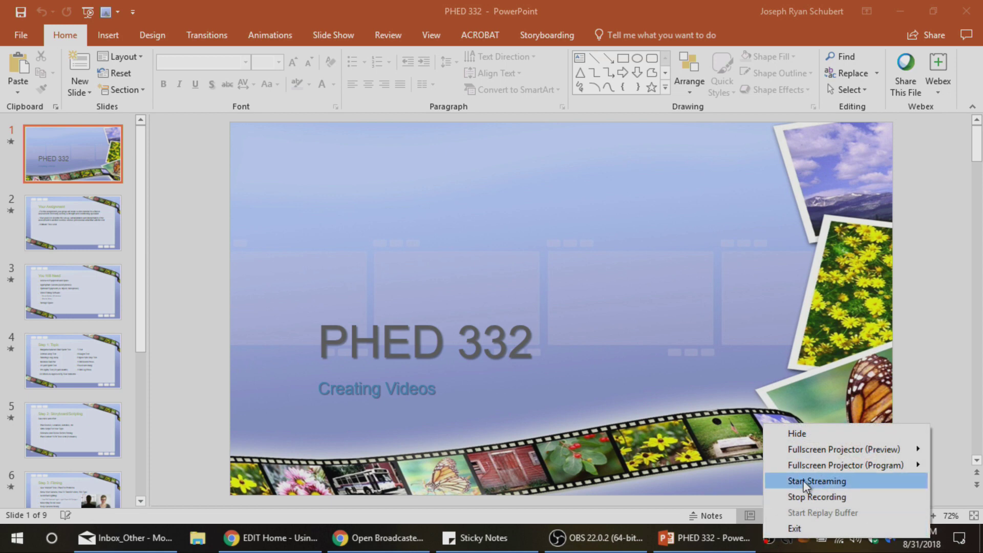
left_click(822, 497)
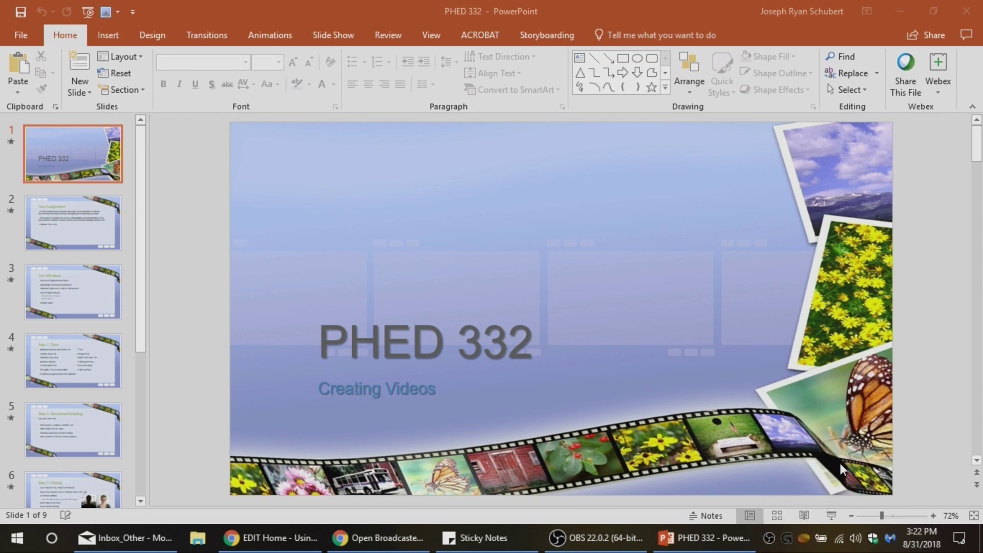
left_click(902, 4)
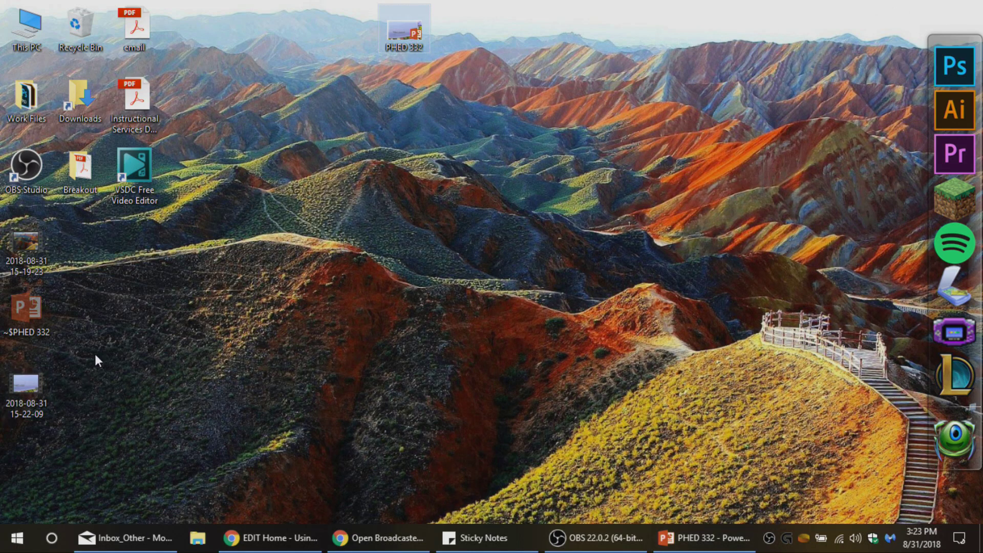
left_click(62, 382)
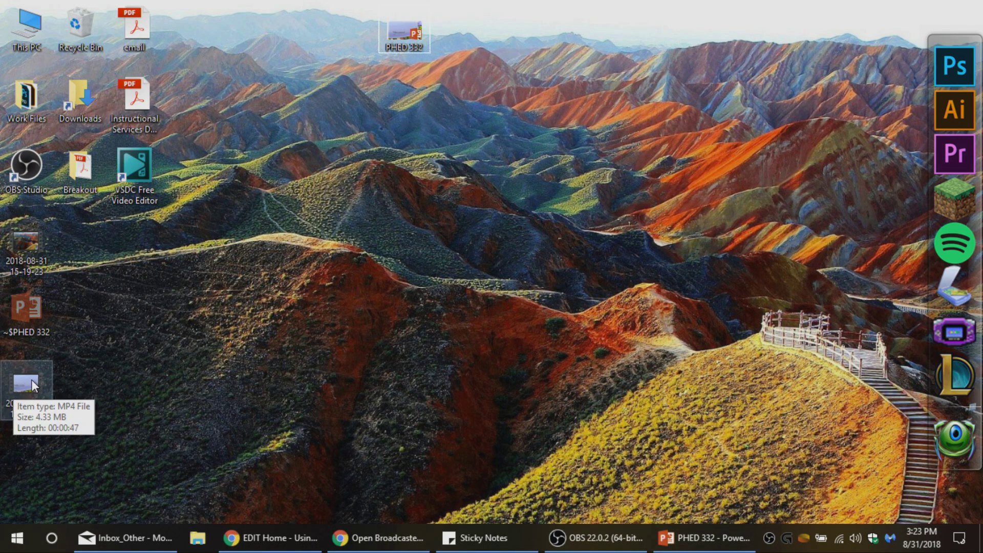
mouse_move(41, 231)
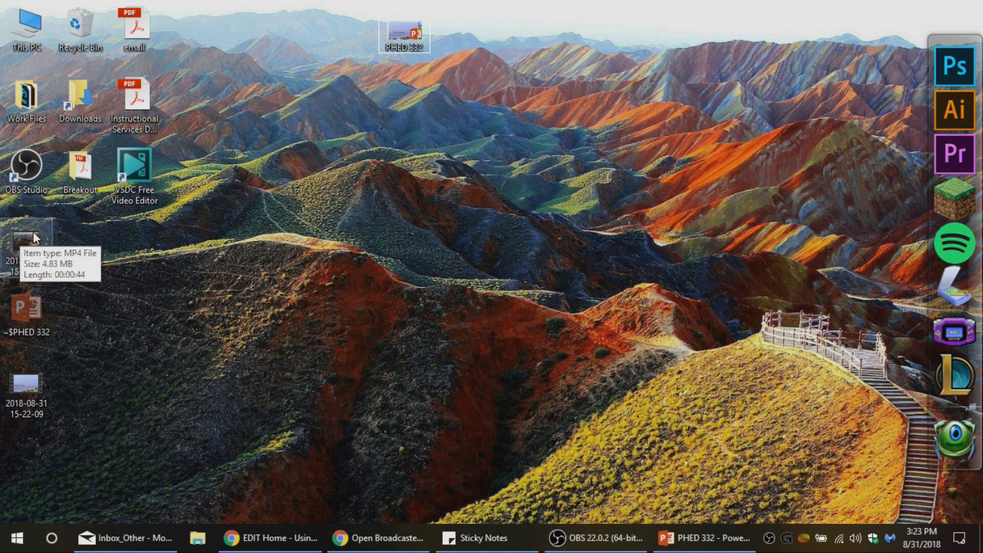
mouse_move(37, 389)
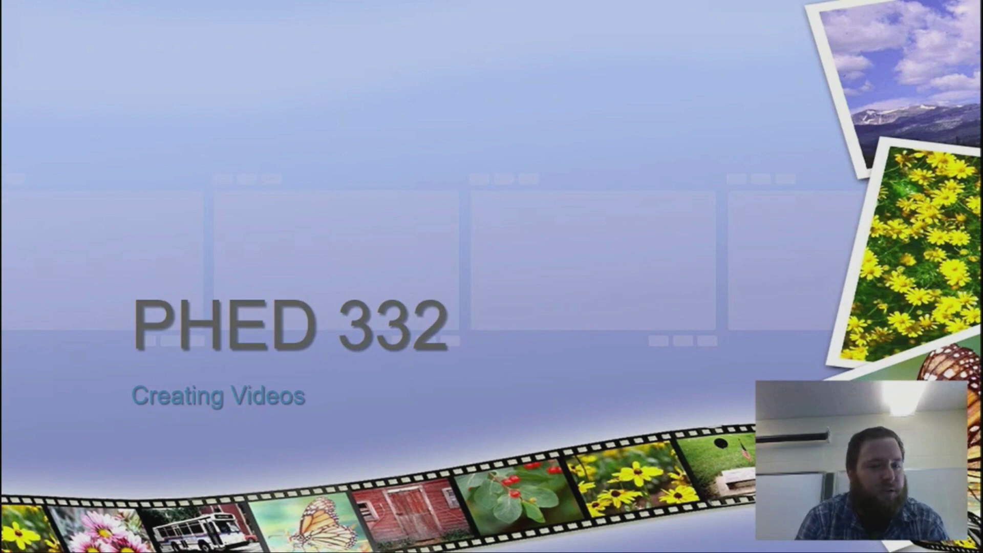
Skip ahead twice along the recording's seek bar, then close Movies & TV
left_click(499, 472)
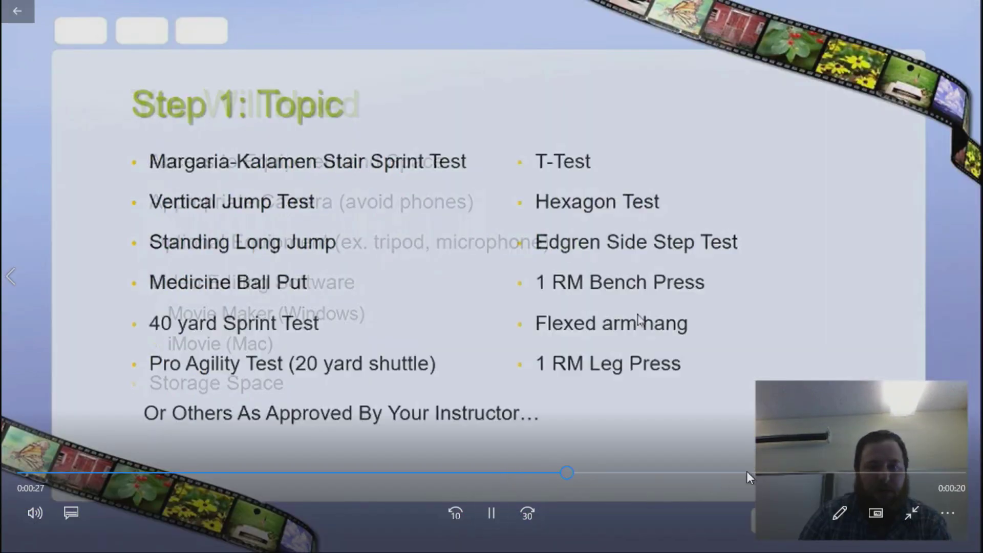
left_click(786, 472)
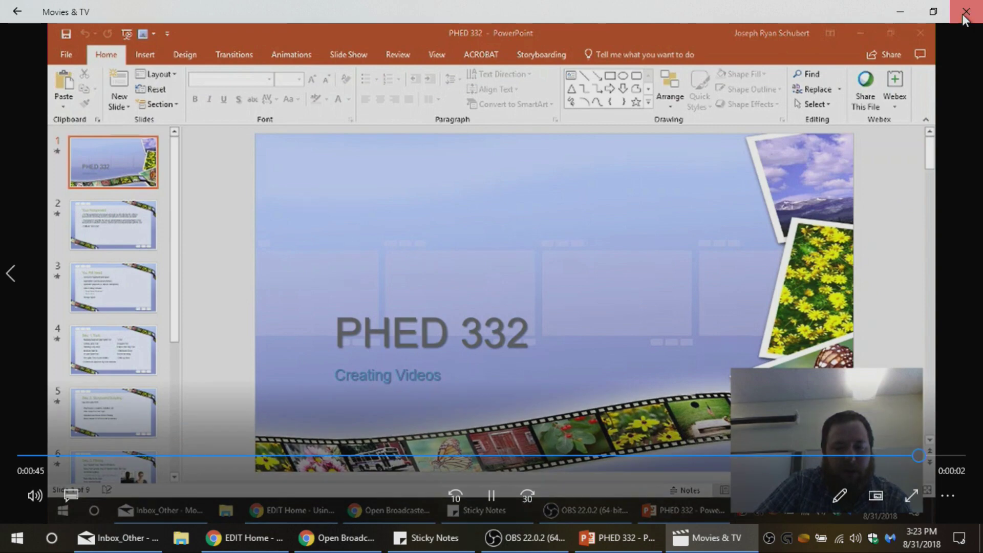
left_click(965, 11)
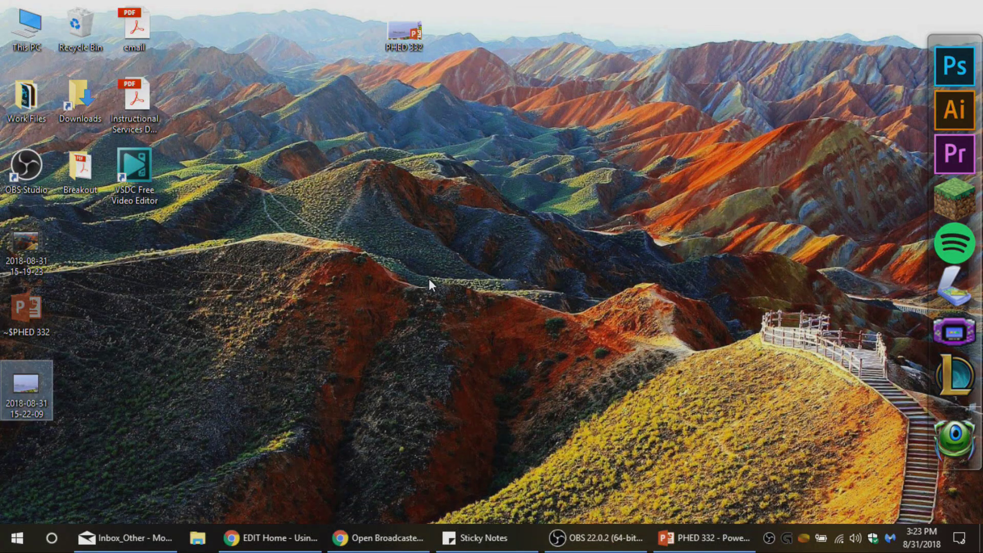
Restore OBS from the taskbar and maximize it to full screen
left_click(120, 369)
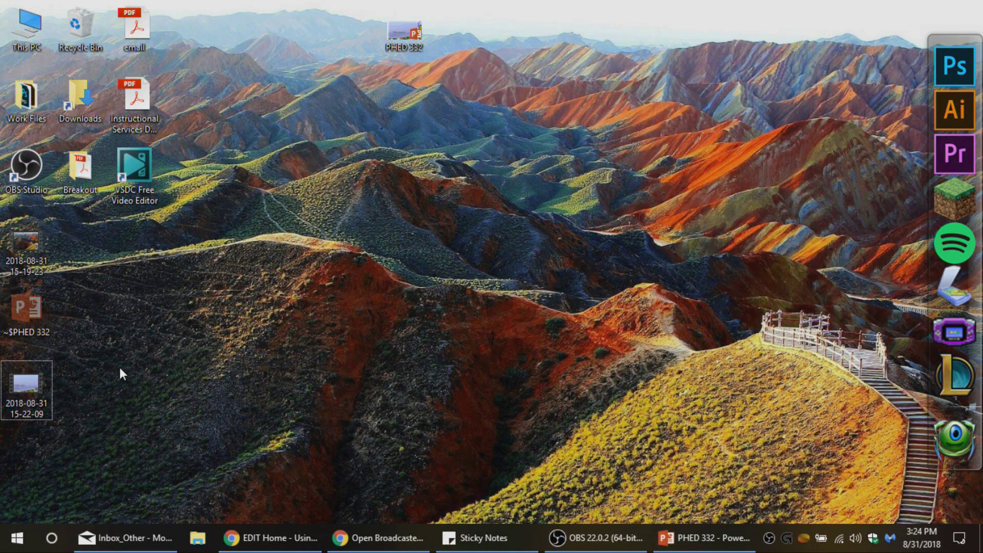
left_click(594, 535)
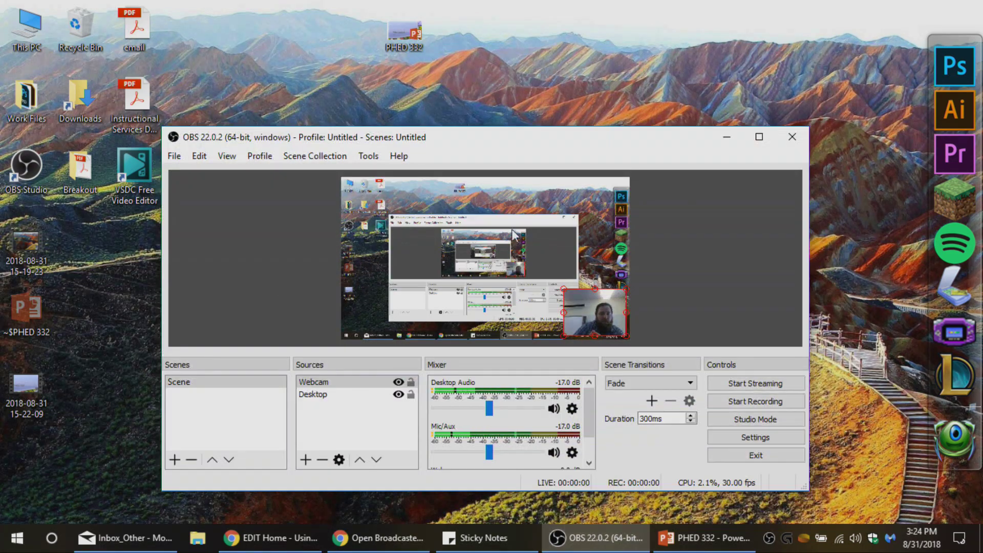
left_click(759, 137)
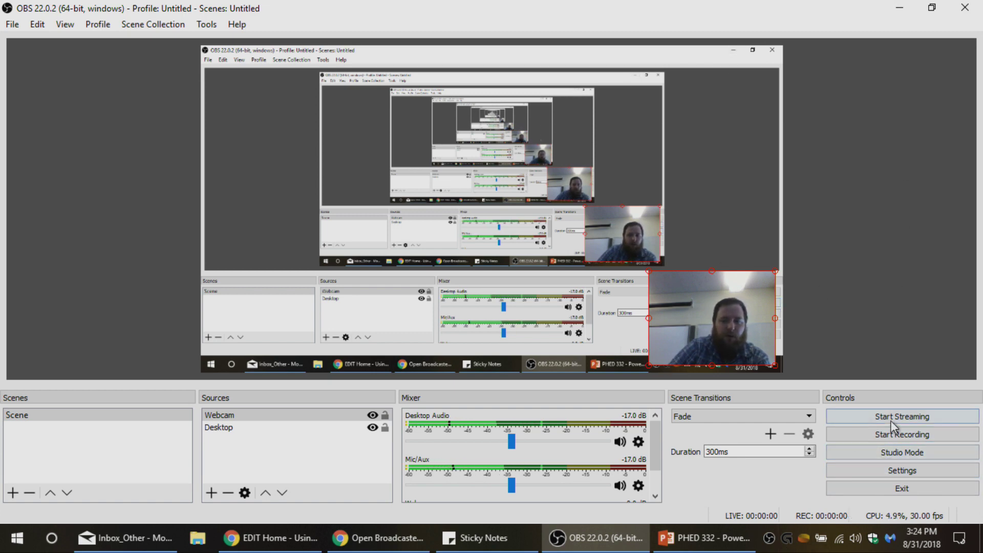
left_click(900, 7)
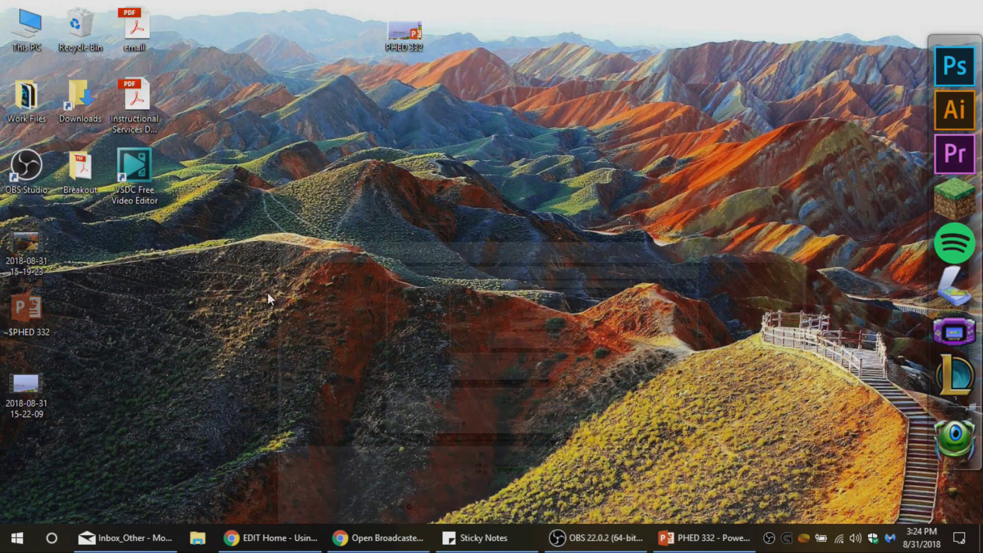
left_click_drag(18, 392, 76, 27)
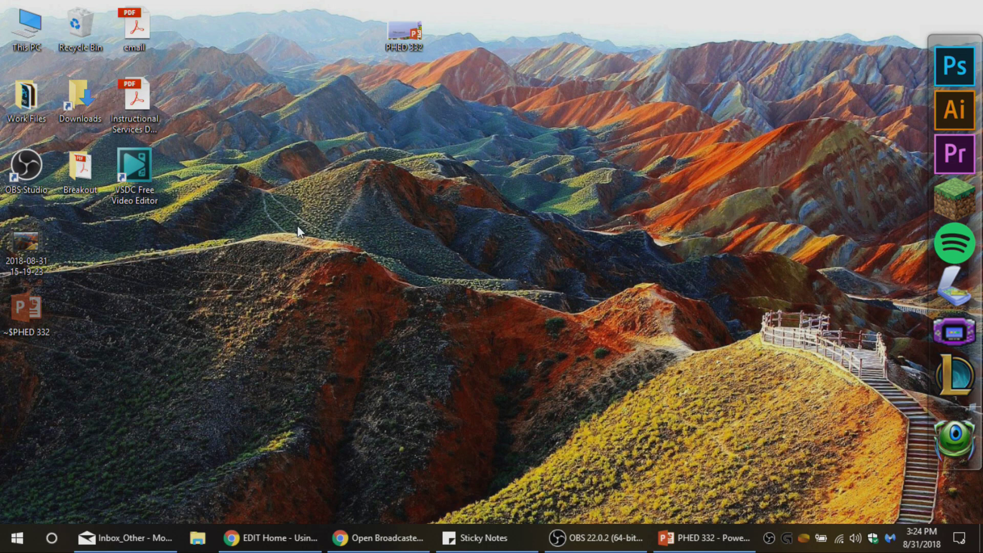
left_click(614, 542)
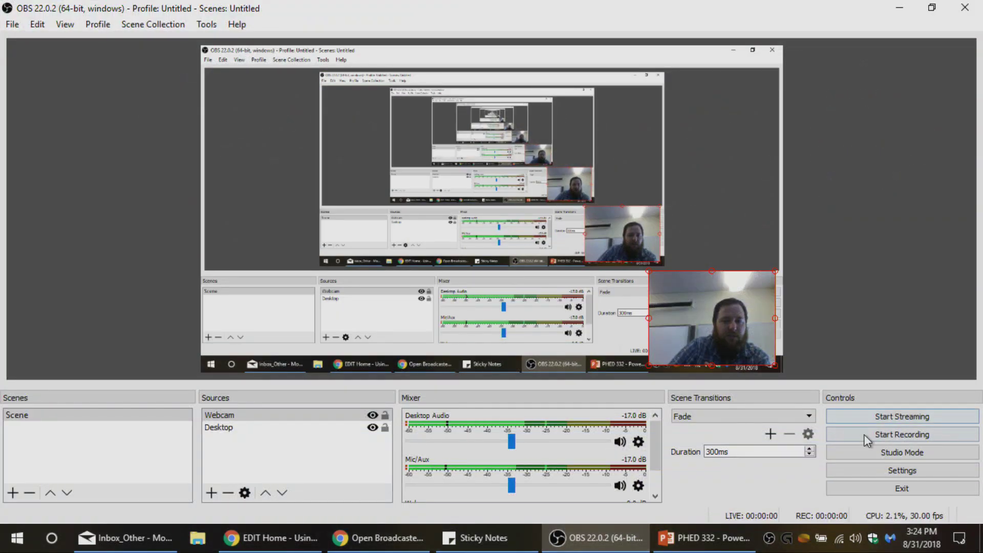
left_click(899, 7)
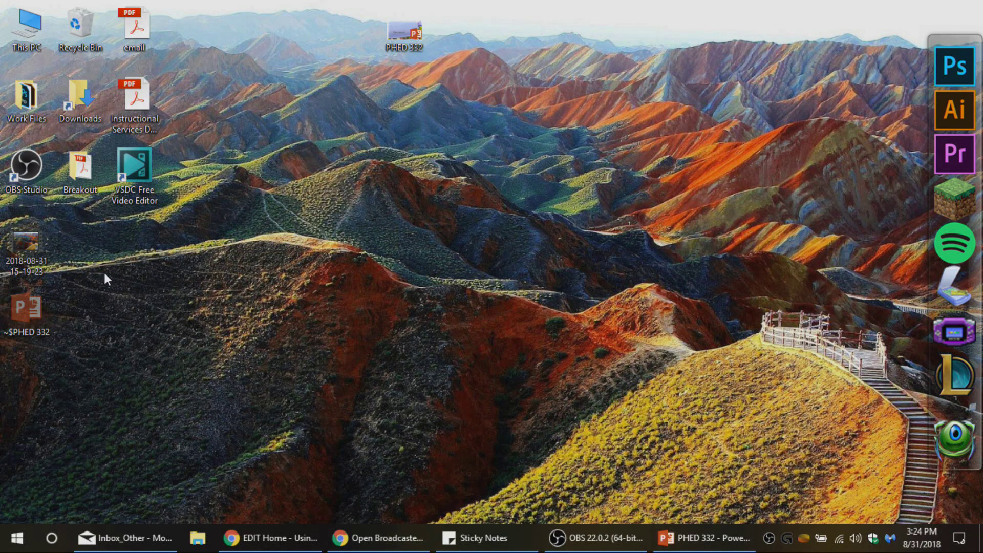
left_click(93, 304)
Switch to OBS Studio with Alt+Tab and close its window
key("alt+Tab")
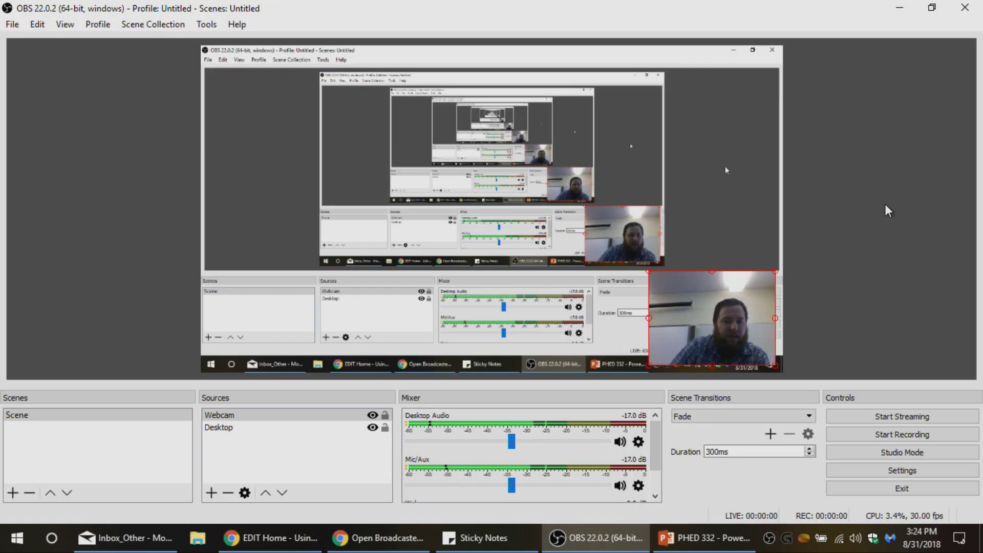
left_click(967, 9)
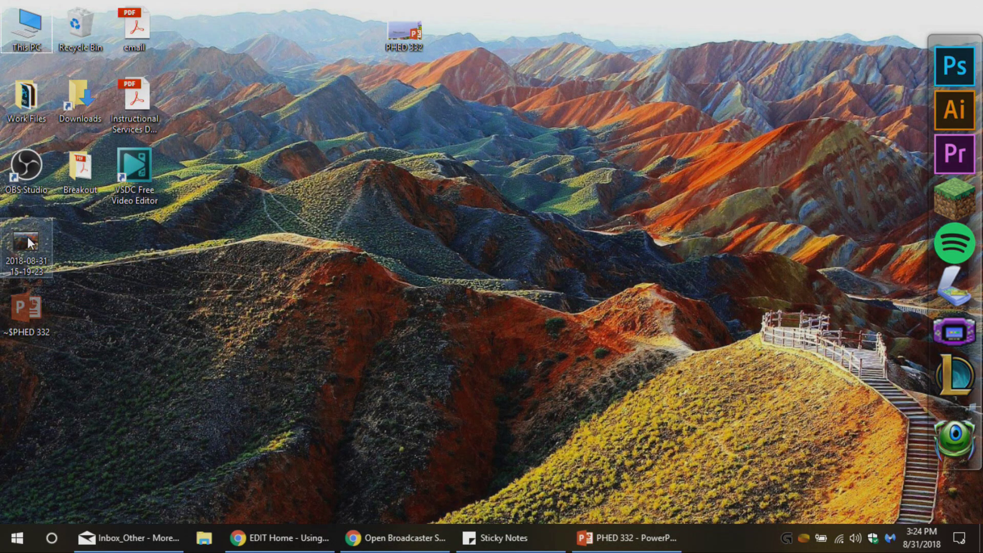